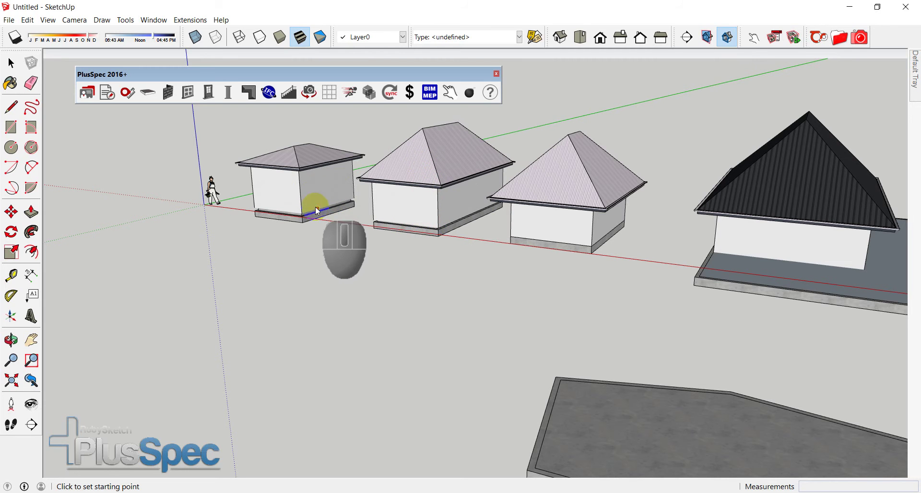
- Add a 1500 mm high aluminium double hung window with a 2100 mm header height to the smallest house's long wall, near the figure
{"action": "scroll", "coordinate": [305, 203], "scroll_direction": "up", "scroll_amount": 5}
{"action": "middle_click_drag", "start_coordinate": [305, 203], "coordinate": [655, 272]}
{"action": "scroll", "coordinate": [364, 304], "scroll_direction": "up", "scroll_amount": 5}
{"action": "middle_click_drag", "start_coordinate": [355, 303], "coordinate": [412, 267]}
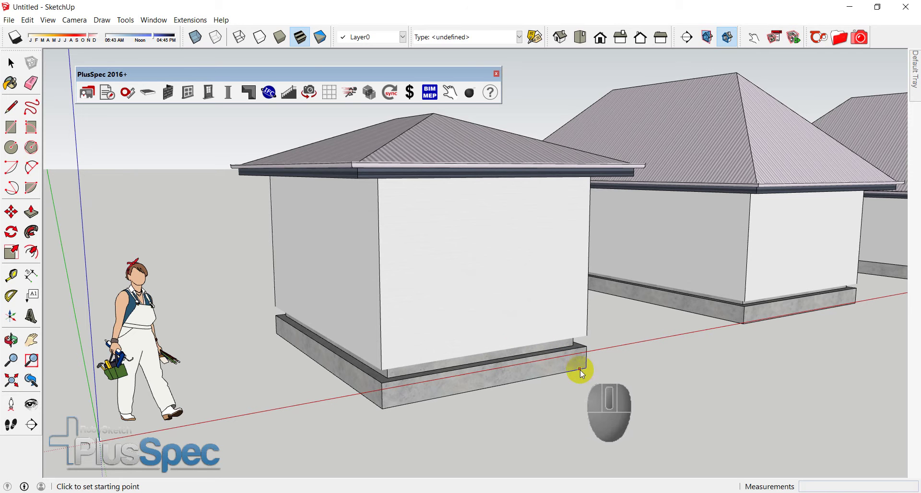
{"action": "middle_click_drag", "start_coordinate": [422, 326], "coordinate": [691, 326]}
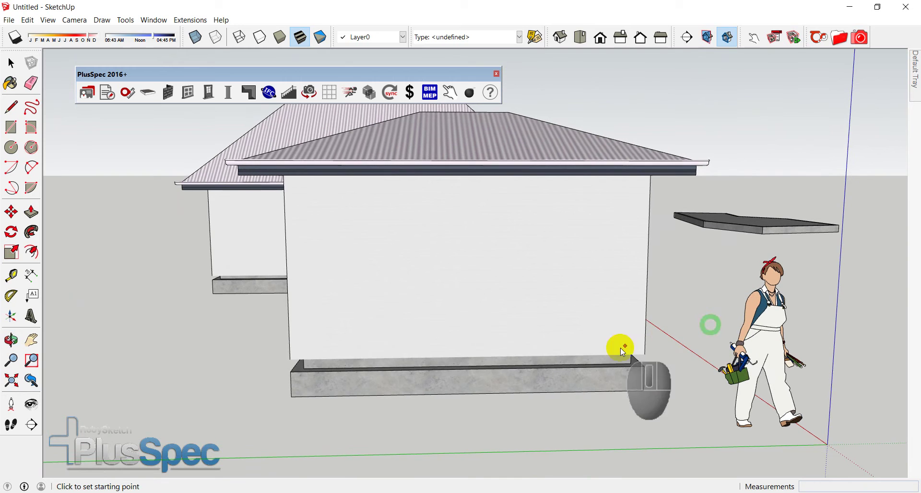
{"action": "key", "text": "space"}
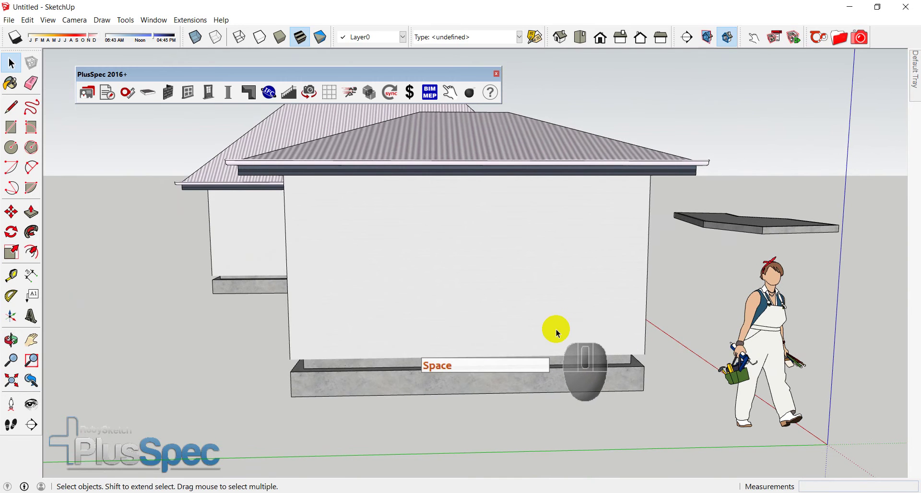
{"action": "left_click", "coordinate": [535, 287]}
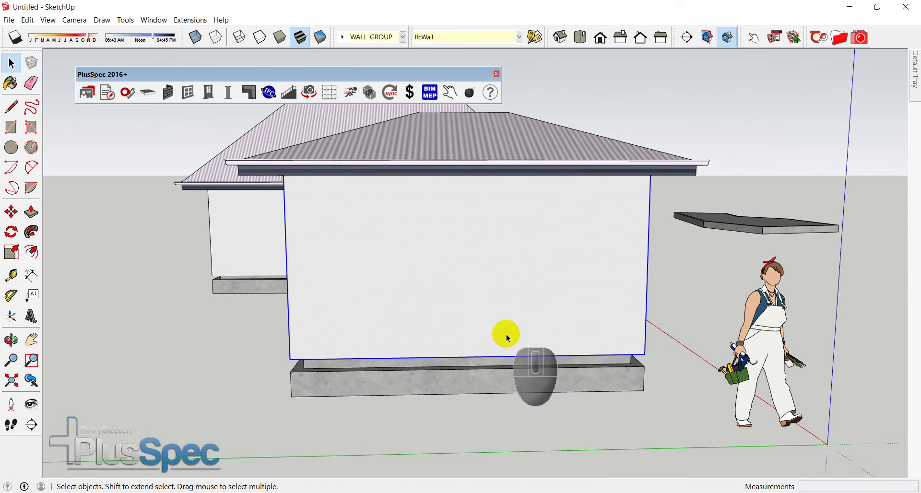
{"action": "mouse_move", "coordinate": [503, 289]}
{"action": "middle_mouse_down"}
{"action": "mouse_move", "coordinate": [705, 281]}
{"action": "mouse_move", "coordinate": [372, 298]}
{"action": "mouse_move", "coordinate": [512, 291]}
{"action": "middle_mouse_up"}
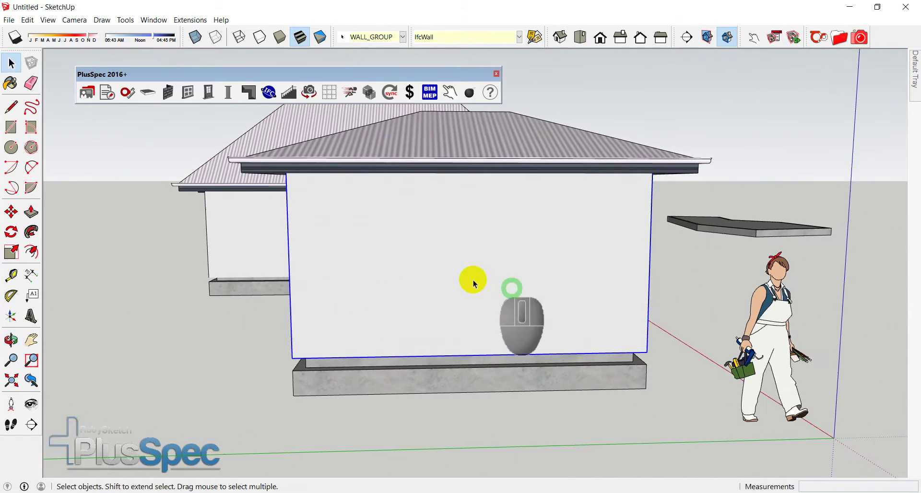
{"action": "left_click", "coordinate": [187, 91]}
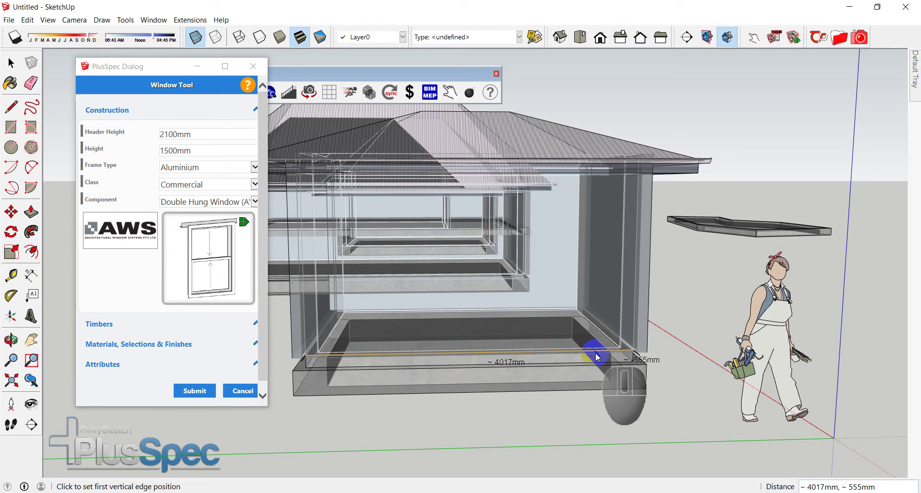
{"action": "left_click", "coordinate": [597, 357]}
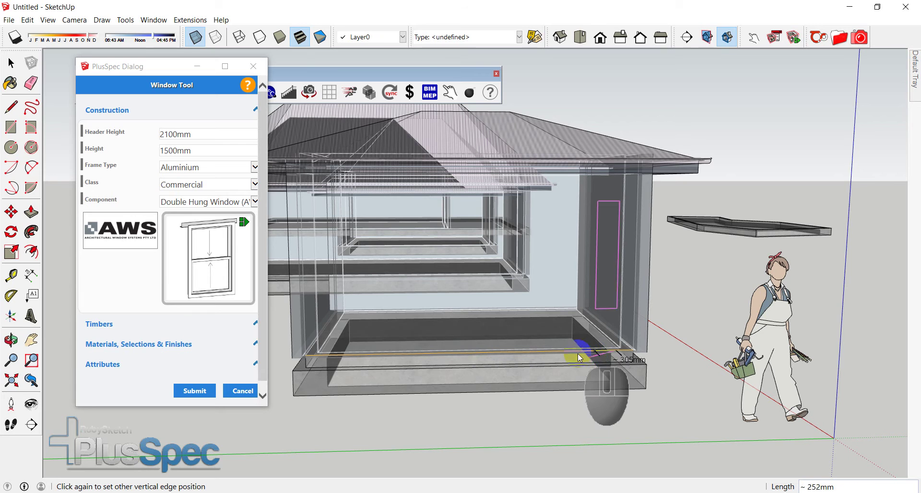
{"action": "left_click", "coordinate": [537, 353]}
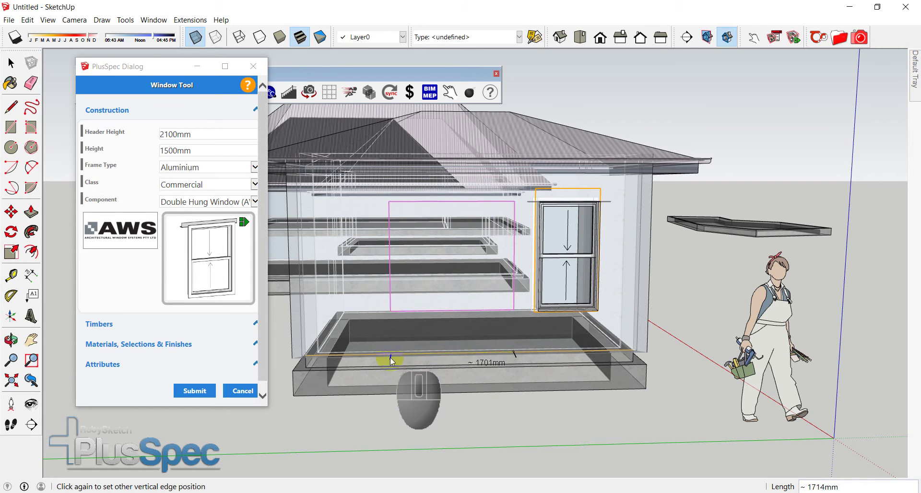
- Place a second double hung window about 2081 mm wide beside the first one on the same wall
{"action": "left_click", "coordinate": [364, 356]}
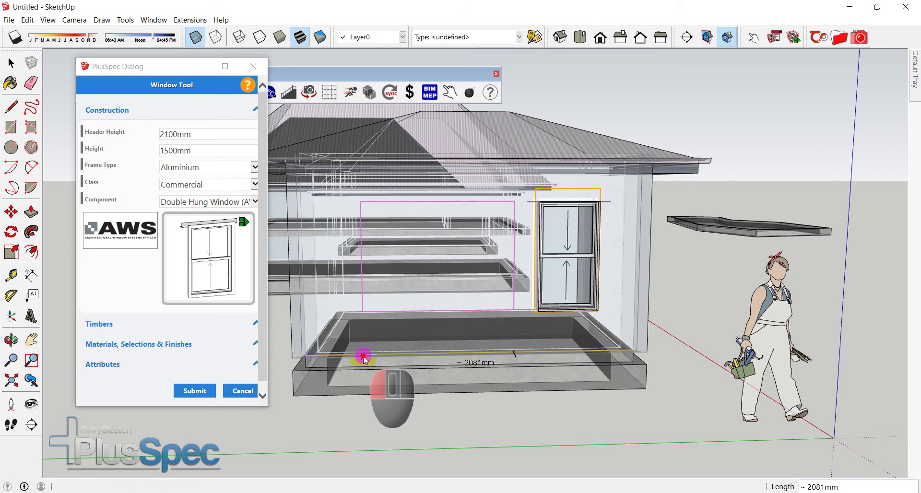
{"action": "middle_click_drag", "start_coordinate": [364, 356], "coordinate": [484, 370]}
{"action": "key", "text": "space"}
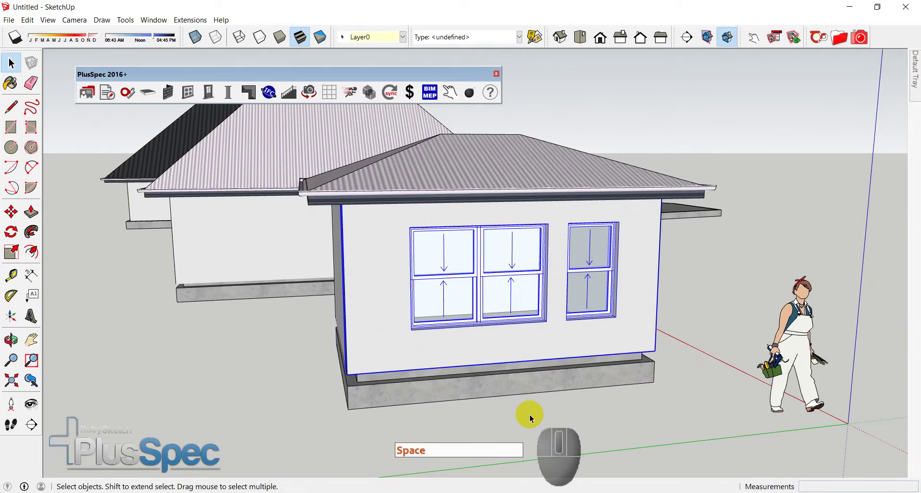
- Insert a Bifold Door with a 2100 mm header height across most of the same house's short end wall
{"action": "middle_click_drag", "start_coordinate": [487, 359], "coordinate": [744, 357]}
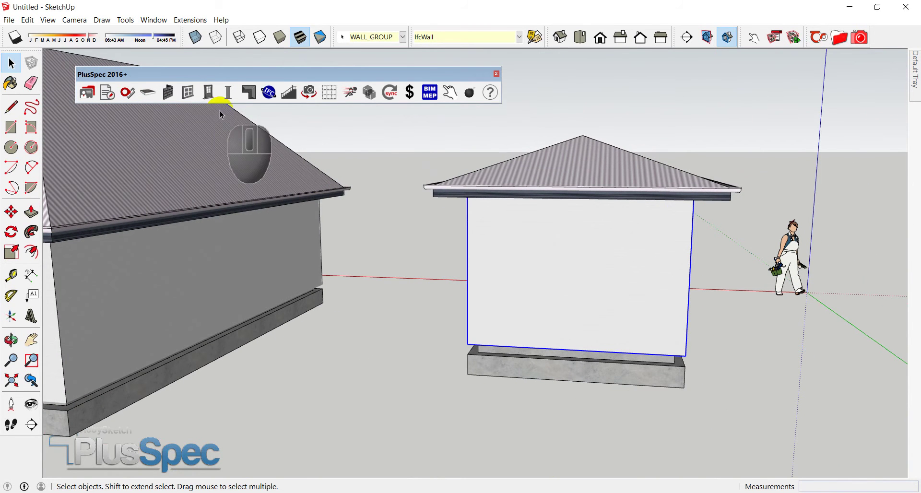
{"action": "left_click", "coordinate": [209, 92]}
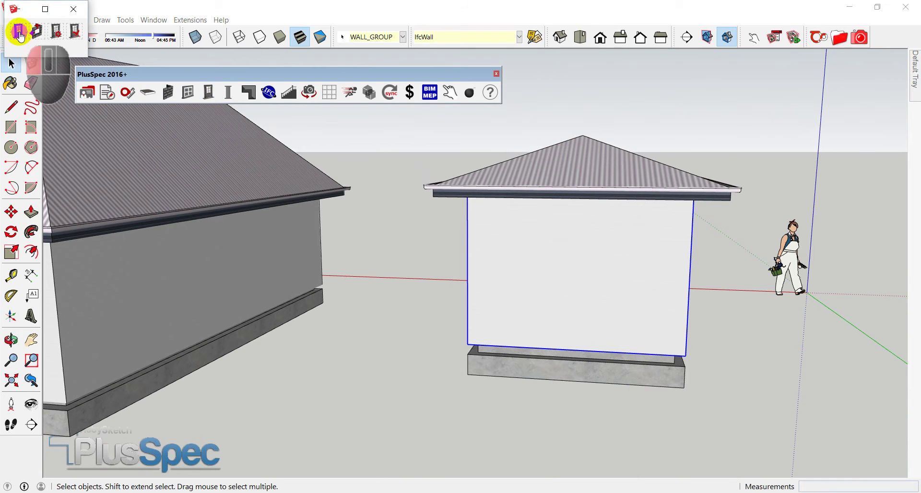
{"action": "left_click", "coordinate": [118, 152]}
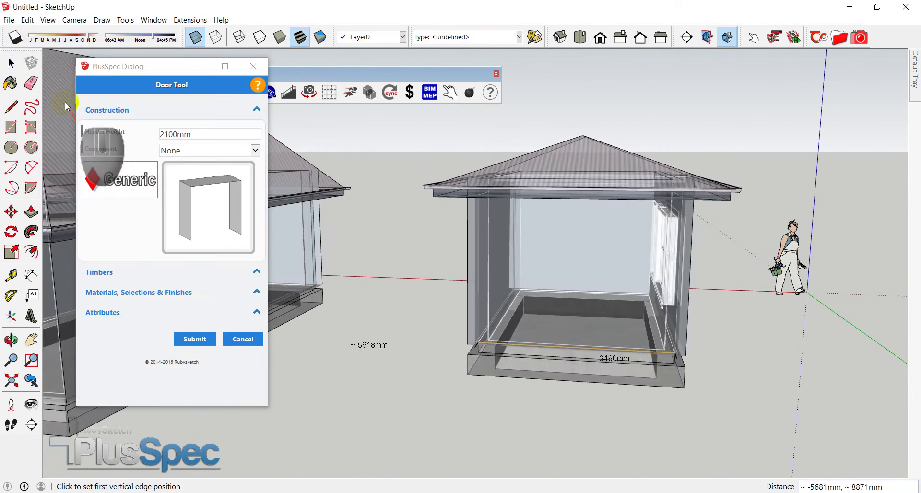
{"action": "left_click", "coordinate": [255, 151]}
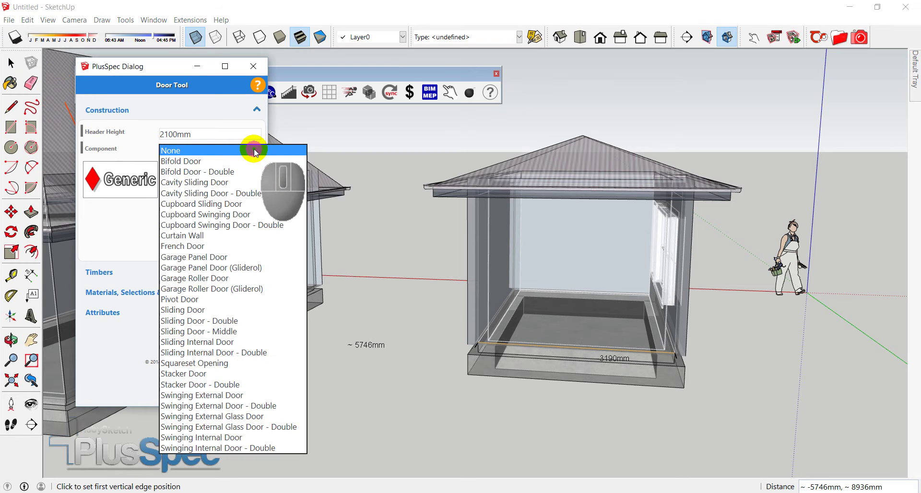
{"action": "left_click", "coordinate": [229, 162]}
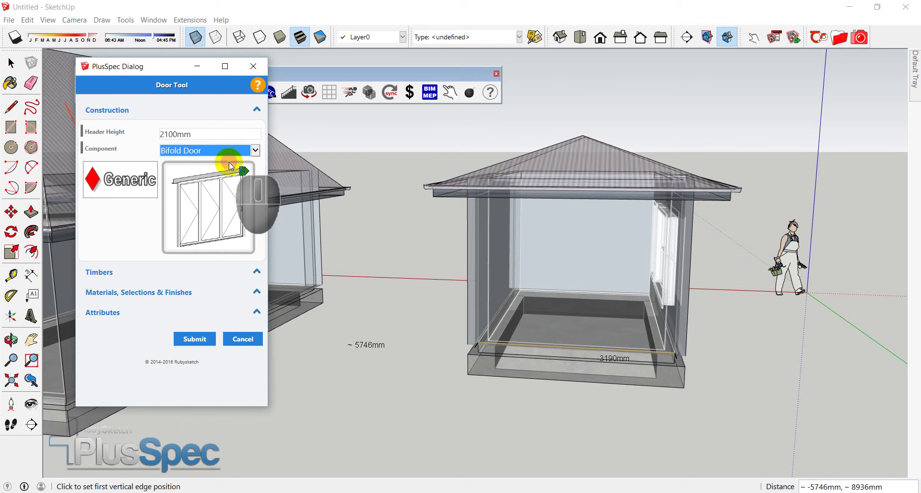
{"action": "left_click", "coordinate": [197, 339]}
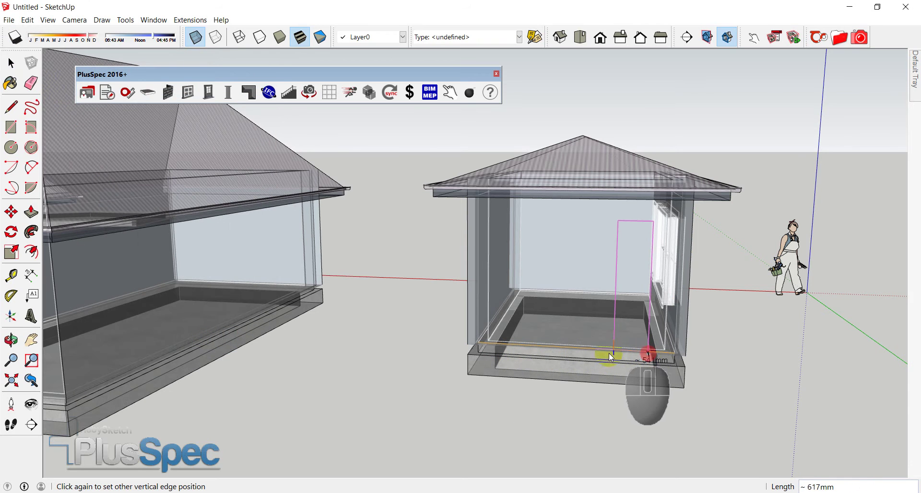
{"action": "left_click", "coordinate": [505, 372]}
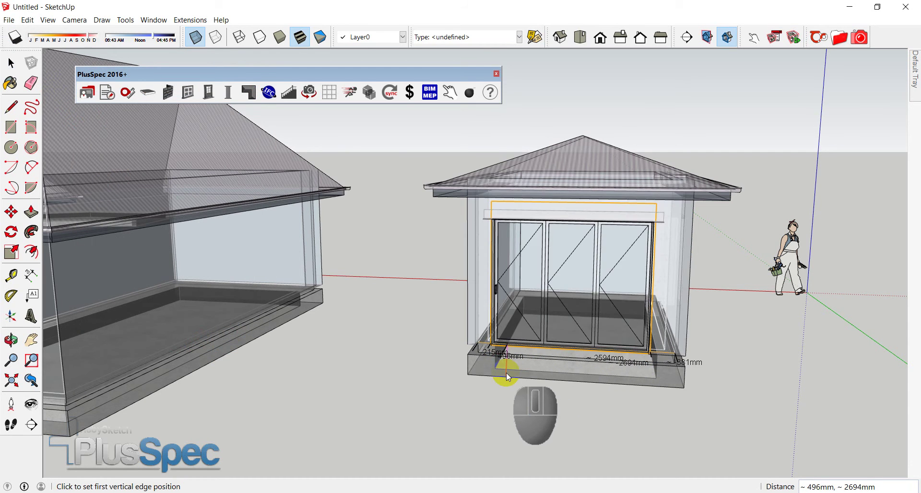
{"action": "key", "text": "space"}
{"action": "left_click", "coordinate": [512, 407]}
- Fold the bifold door open and slide the sashes of the double hung windows using the interact tool
{"action": "scroll", "coordinate": [560, 325], "scroll_direction": "up", "scroll_amount": 4}
{"action": "middle_click_drag", "start_coordinate": [544, 281], "coordinate": [415, 291]}
{"action": "scroll", "coordinate": [531, 310], "scroll_direction": "down", "scroll_amount": 3}
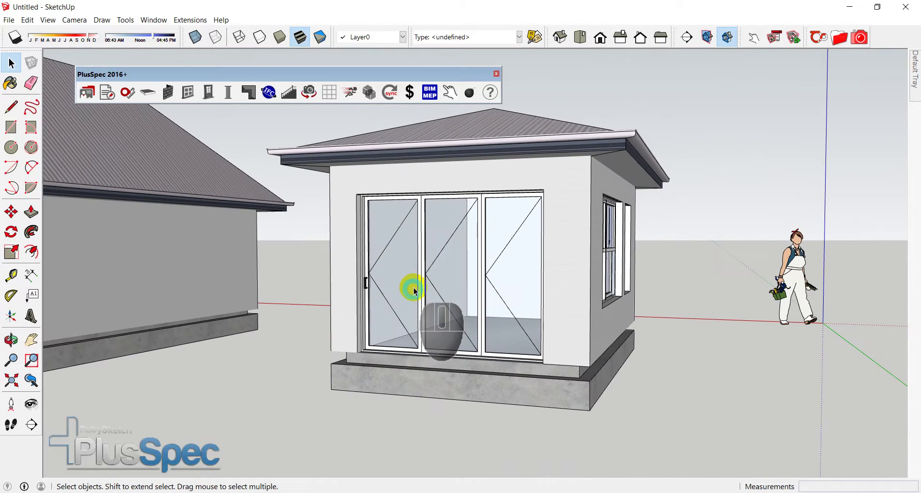
{"action": "left_click", "coordinate": [448, 92]}
{"action": "left_click", "coordinate": [429, 331]}
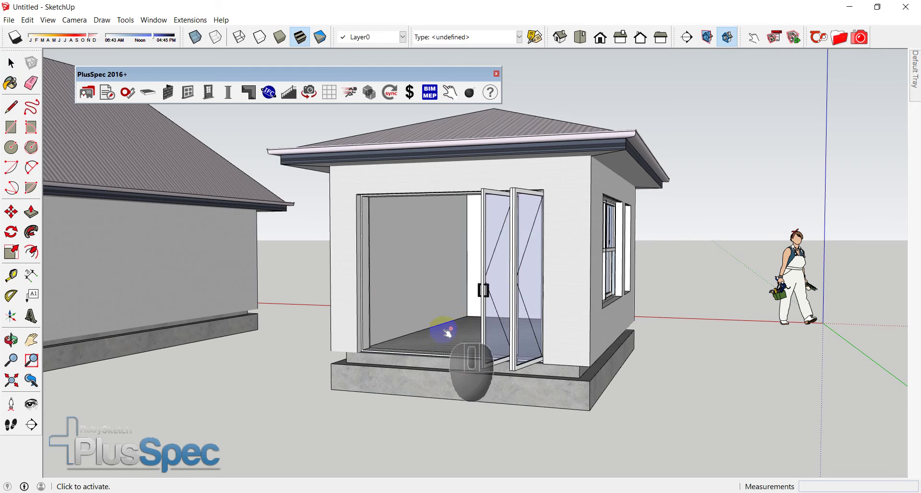
{"action": "middle_click_drag", "start_coordinate": [522, 294], "coordinate": [420, 319]}
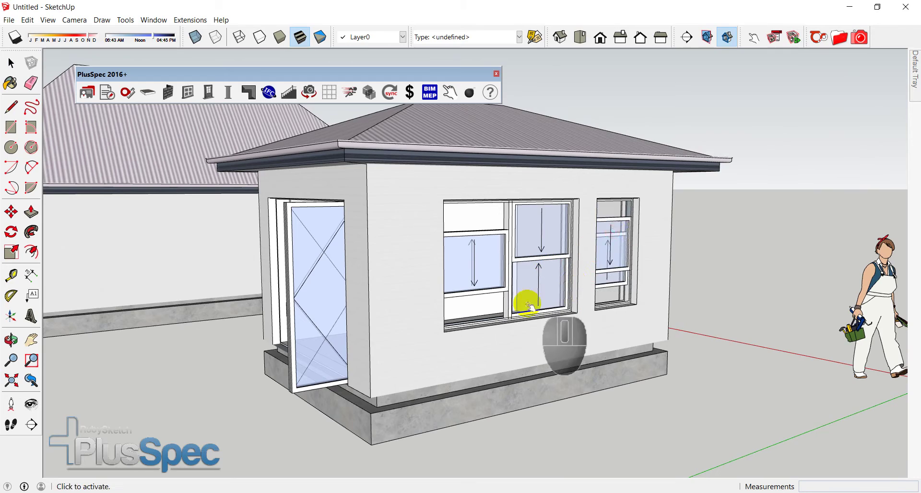
- Examine the opened bifold door, the windows and the slab edge around the house corner up close
{"action": "middle_click_drag", "start_coordinate": [382, 316], "coordinate": [627, 329]}
{"action": "scroll", "coordinate": [627, 354], "scroll_direction": "up", "scroll_amount": 10}
{"action": "scroll", "coordinate": [623, 374], "scroll_direction": "down", "scroll_amount": 10}
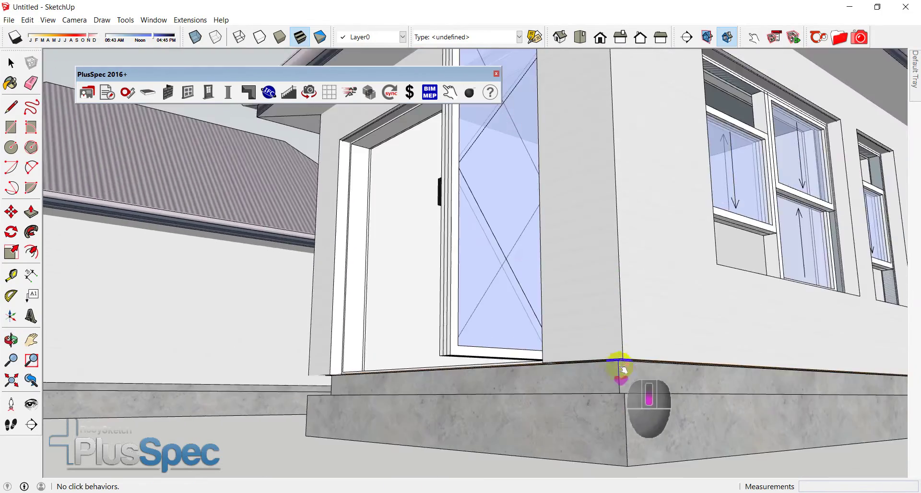
{"action": "middle_click_drag", "start_coordinate": [598, 279], "coordinate": [635, 301]}
{"action": "scroll", "coordinate": [634, 303], "scroll_direction": "down", "scroll_amount": 2}
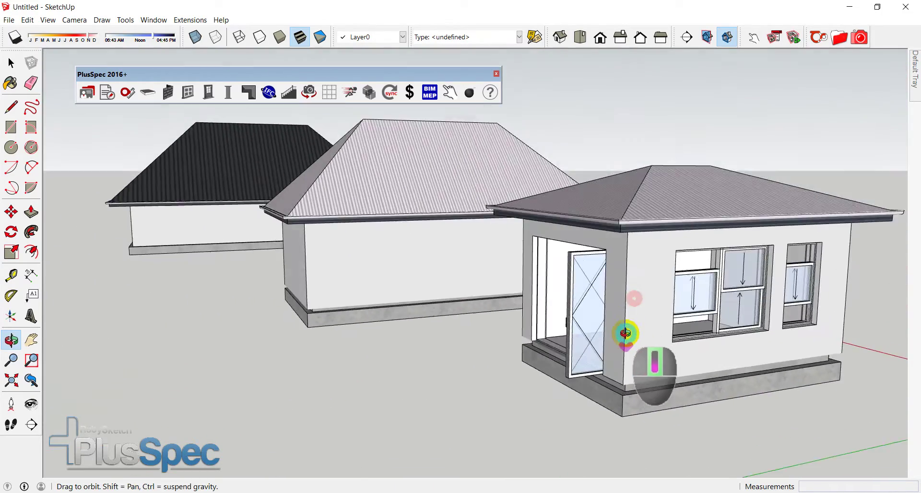
{"action": "middle_click_drag", "start_coordinate": [624, 333], "coordinate": [638, 342]}
- Insert a 3000 mm wide Bifold Door with a 2100 mm header height in the dark-roofed house's wall facing the wide slab
{"action": "scroll", "coordinate": [638, 343], "scroll_direction": "down", "scroll_amount": 5}
{"action": "middle_click_drag", "start_coordinate": [216, 212], "coordinate": [643, 273]}
{"action": "scroll", "coordinate": [432, 285], "scroll_direction": "up", "scroll_amount": 10}
{"action": "scroll", "coordinate": [409, 284], "scroll_direction": "up", "scroll_amount": 3}
{"action": "key", "text": "space"}
{"action": "left_click", "coordinate": [623, 278]}
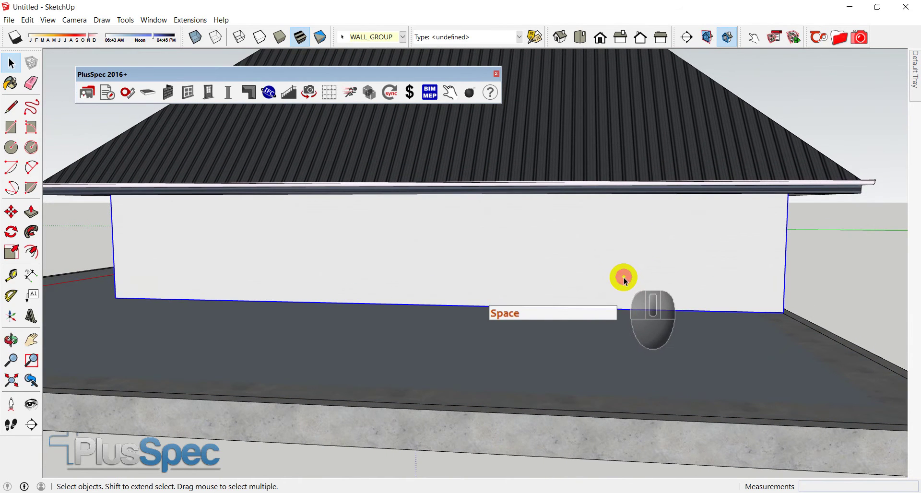
{"action": "left_click", "coordinate": [207, 93]}
{"action": "left_click", "coordinate": [28, 35]}
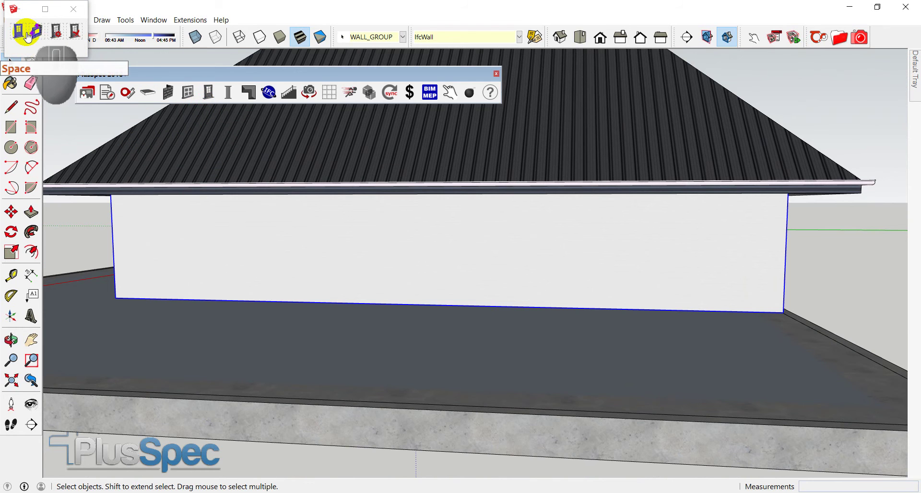
{"action": "left_click", "coordinate": [93, 155]}
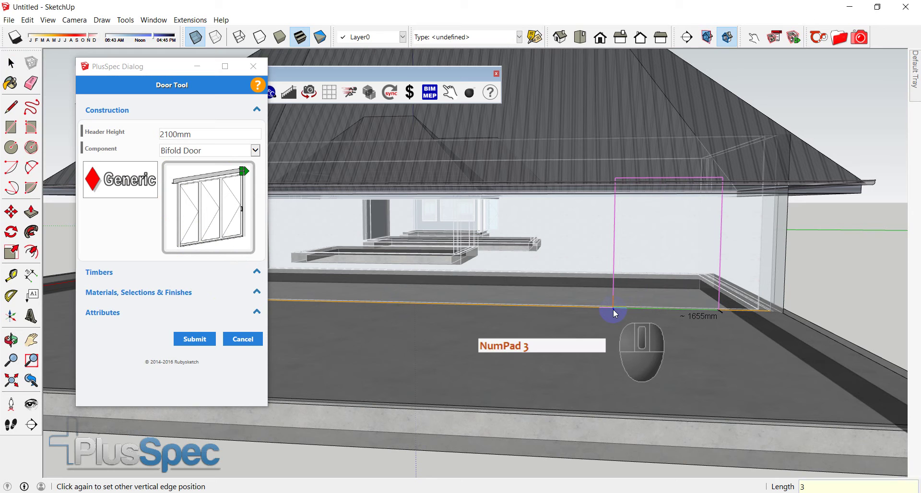
{"action": "type", "text": "000"}
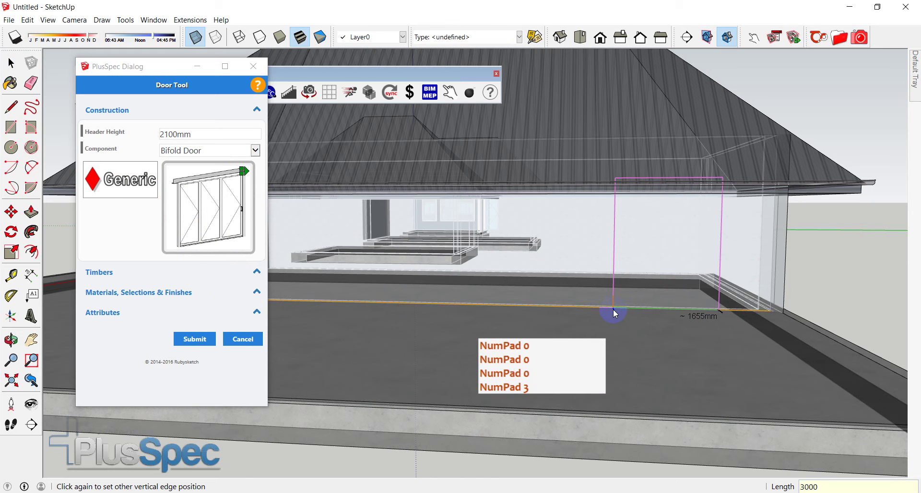
{"action": "key", "text": "Return"}
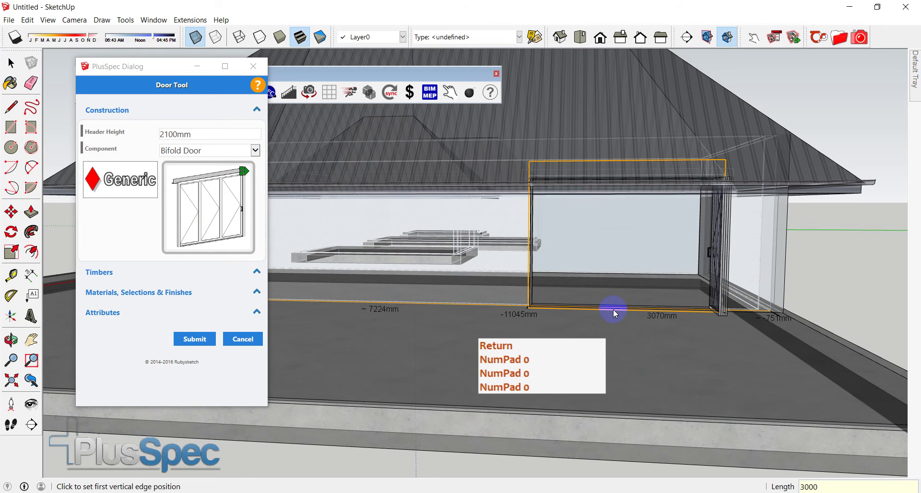
- Place a Sliding Door about 1373 mm wide in the same wall, beside the bifold door
{"action": "mouse_move", "coordinate": [709, 291]}
{"action": "middle_mouse_down"}
{"action": "mouse_move", "coordinate": [807, 323]}
{"action": "mouse_move", "coordinate": [766, 323]}
{"action": "mouse_move", "coordinate": [702, 293]}
{"action": "middle_mouse_up"}
{"action": "left_click", "coordinate": [255, 152]}
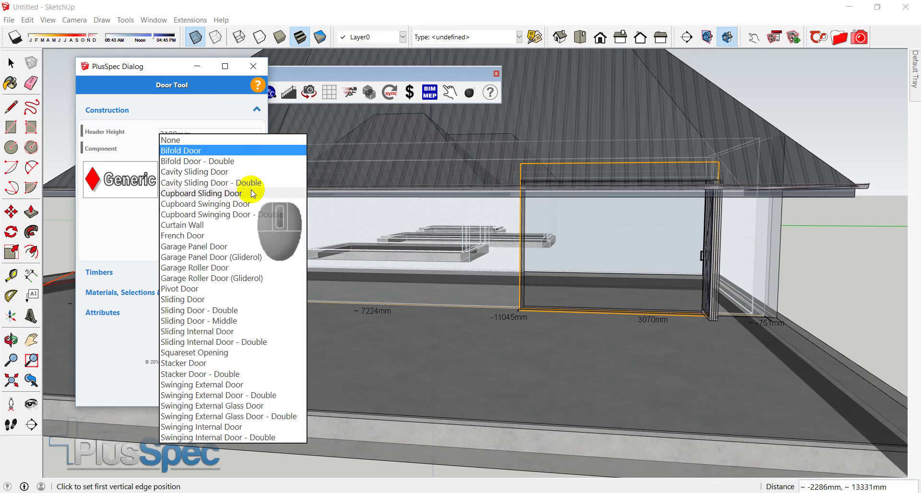
{"action": "left_click", "coordinate": [209, 299]}
{"action": "left_click", "coordinate": [456, 317]}
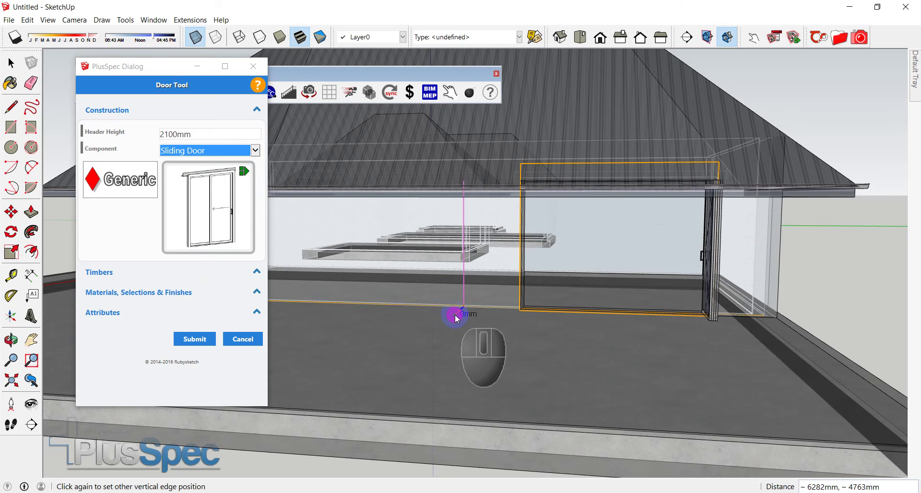
{"action": "left_click", "coordinate": [385, 309]}
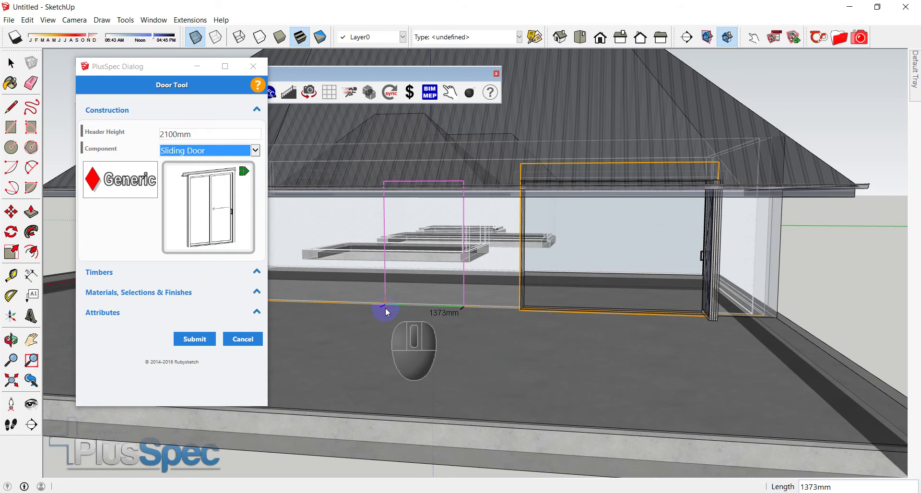
- Insert a Stacker Door - Double about 2855 mm wide with an 1800 mm header height in the dark-roofed house's wall beside the sliding door
{"action": "middle_click_drag", "start_coordinate": [393, 307], "coordinate": [571, 312]}
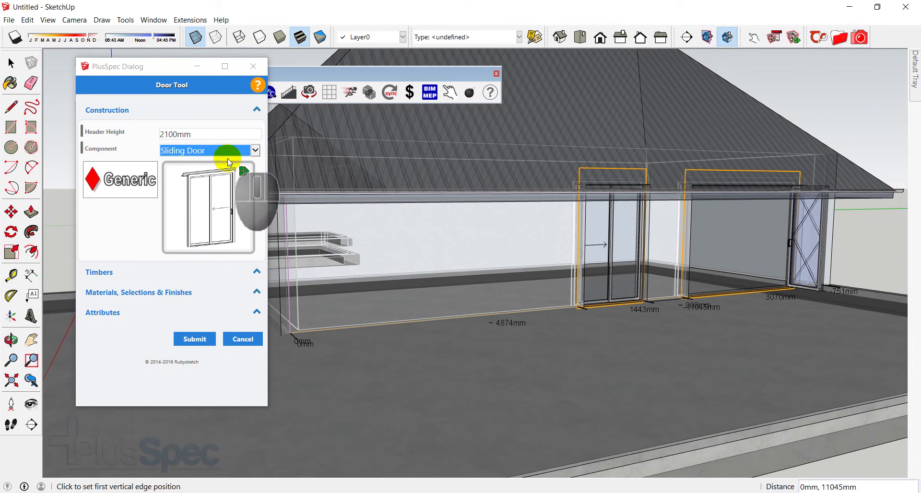
{"action": "left_click_drag", "start_coordinate": [193, 134], "coordinate": [152, 136]}
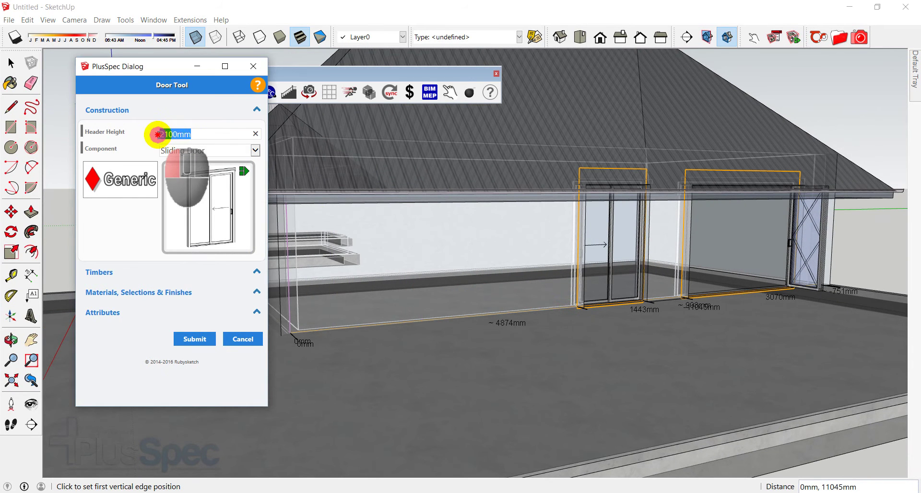
{"action": "type", "text": "1800"}
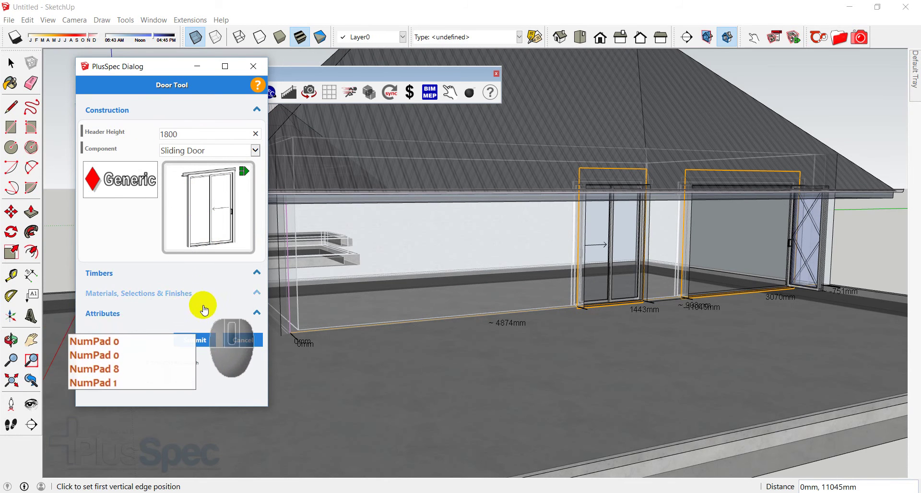
{"action": "left_click", "coordinate": [209, 219]}
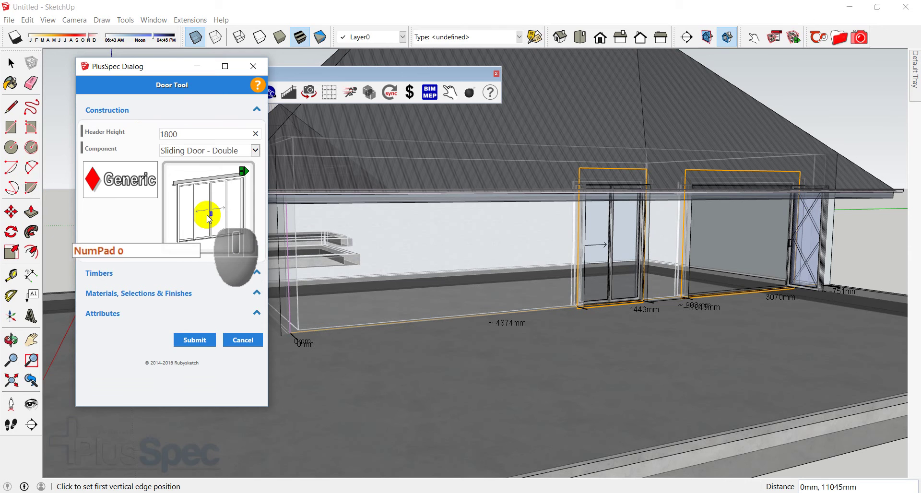
{"action": "left_click", "coordinate": [209, 220]}
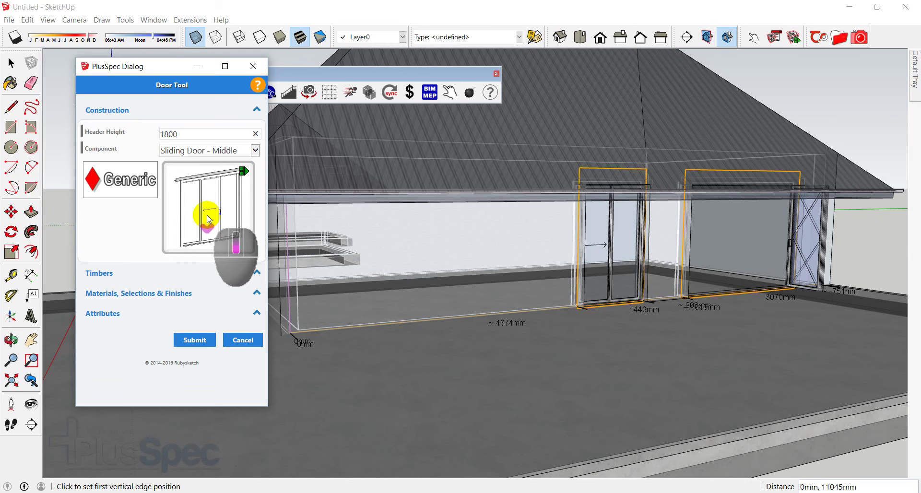
{"action": "left_click", "coordinate": [209, 220]}
{"action": "left_click", "coordinate": [210, 220]}
{"action": "left_click", "coordinate": [209, 219]}
{"action": "left_click", "coordinate": [209, 219]}
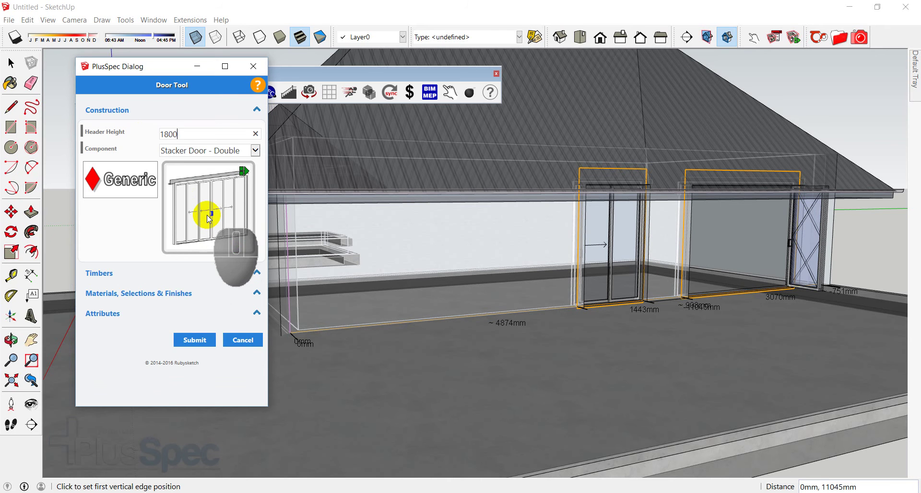
{"action": "left_click", "coordinate": [200, 341]}
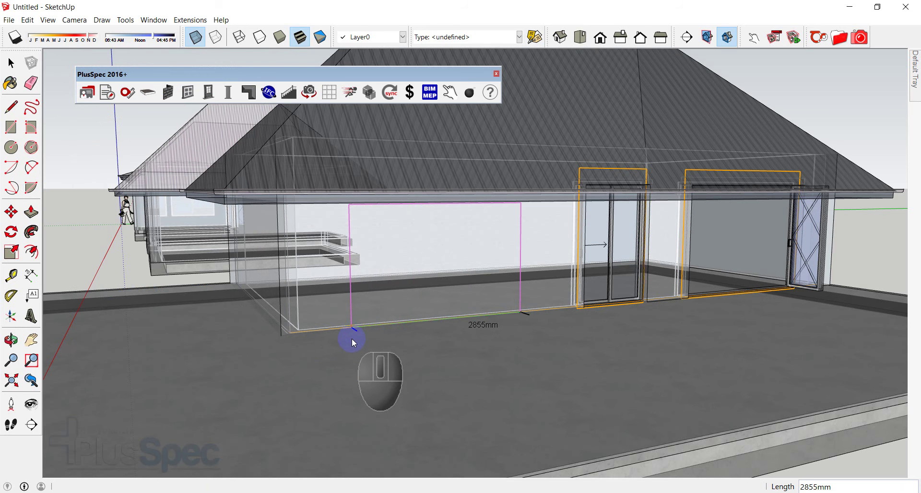
{"action": "left_click", "coordinate": [353, 342]}
{"action": "key", "text": "space"}
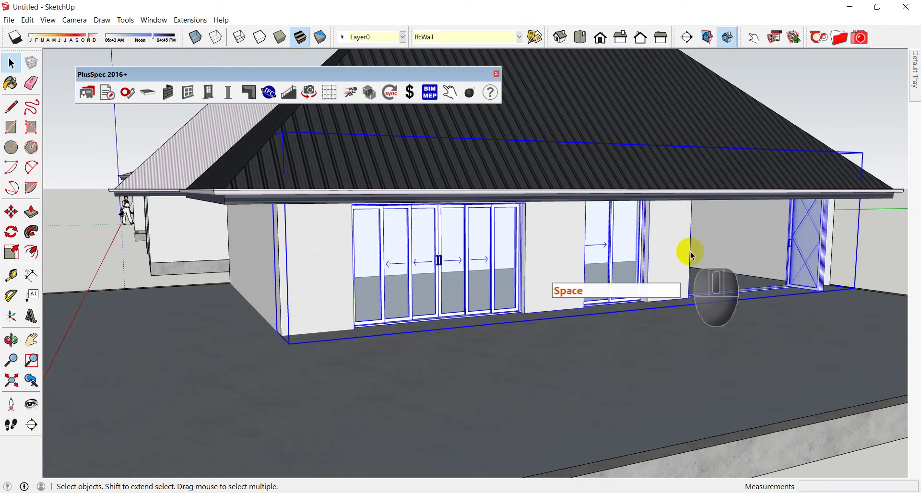
- Generate the PlusSpec scenes for the model with the scene set All
{"action": "middle_click_drag", "start_coordinate": [830, 125], "coordinate": [345, 206]}
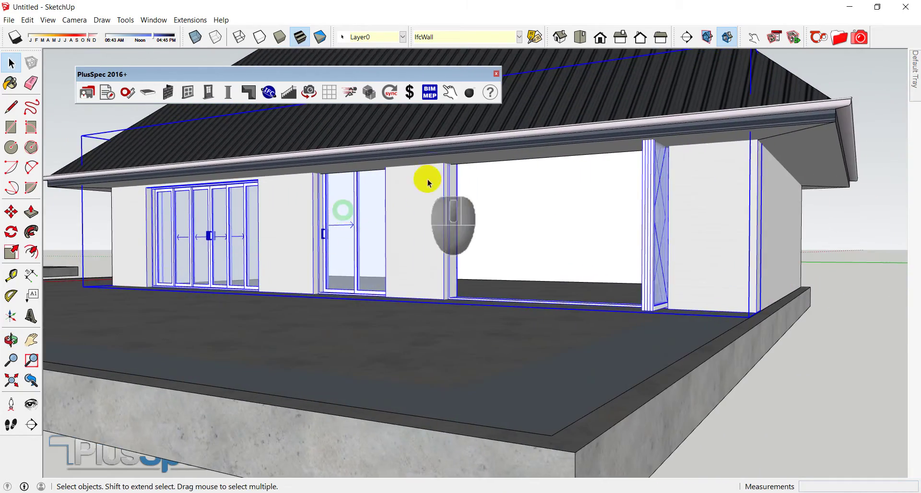
{"action": "scroll", "coordinate": [436, 163], "scroll_direction": "up", "scroll_amount": 4}
{"action": "middle_click_drag", "start_coordinate": [440, 164], "coordinate": [421, 219]}
{"action": "mouse_move", "coordinate": [412, 277]}
{"action": "middle_mouse_down"}
{"action": "mouse_move", "coordinate": [471, 267]}
{"action": "mouse_move", "coordinate": [407, 277]}
{"action": "mouse_move", "coordinate": [390, 269]}
{"action": "mouse_move", "coordinate": [397, 256]}
{"action": "mouse_move", "coordinate": [772, 275]}
{"action": "mouse_move", "coordinate": [440, 302]}
{"action": "mouse_move", "coordinate": [364, 273]}
{"action": "mouse_move", "coordinate": [489, 259]}
{"action": "mouse_move", "coordinate": [360, 255]}
{"action": "mouse_move", "coordinate": [199, 318]}
{"action": "mouse_move", "coordinate": [386, 312]}
{"action": "mouse_move", "coordinate": [388, 299]}
{"action": "mouse_move", "coordinate": [294, 303]}
{"action": "mouse_move", "coordinate": [619, 282]}
{"action": "mouse_move", "coordinate": [525, 312]}
{"action": "mouse_move", "coordinate": [215, 274]}
{"action": "mouse_move", "coordinate": [318, 268]}
{"action": "middle_mouse_up"}
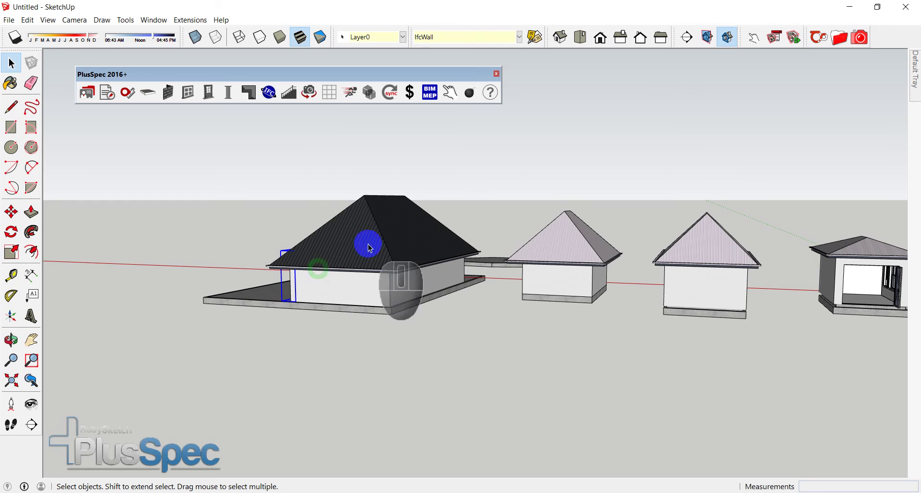
{"action": "left_click", "coordinate": [311, 92]}
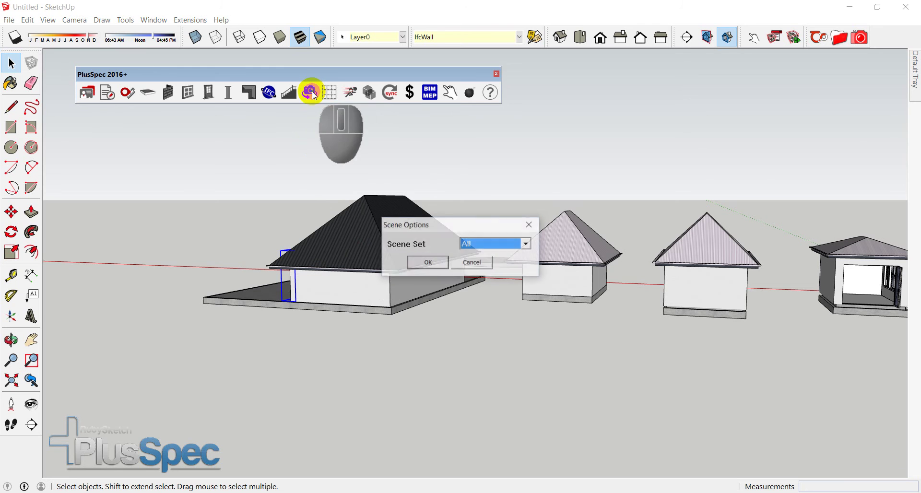
{"action": "left_click", "coordinate": [420, 263]}
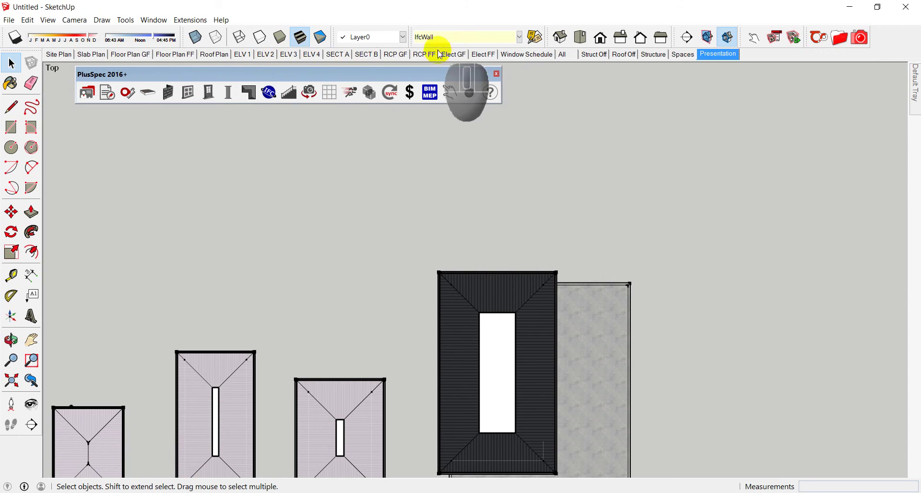
- Show the ELV 1 scene and compare the hidden line, shaded, textured and monochrome face styles, ending on shaded with textures
{"action": "left_click", "coordinate": [243, 55]}
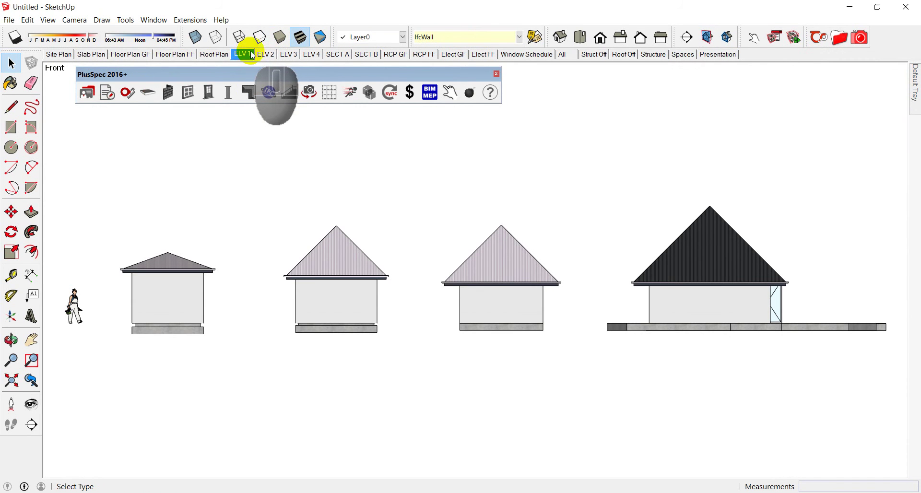
{"action": "left_click", "coordinate": [260, 39]}
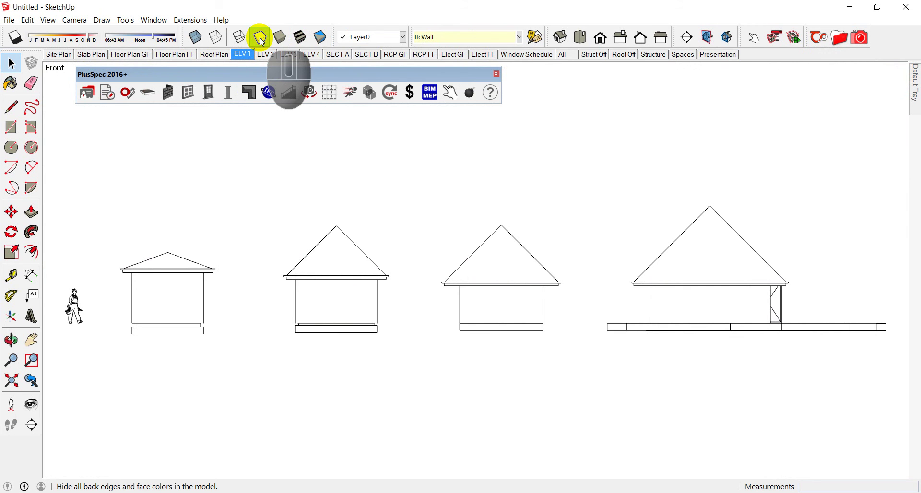
{"action": "left_click", "coordinate": [280, 38]}
{"action": "left_click", "coordinate": [304, 40]}
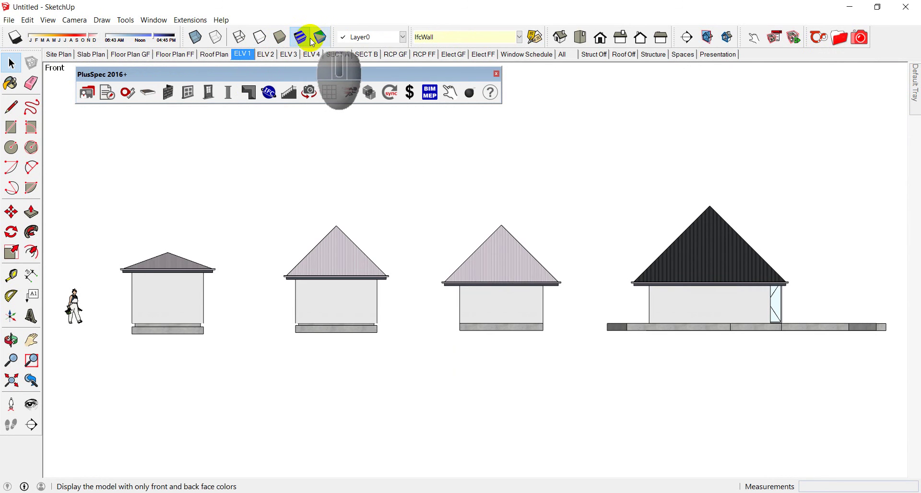
{"action": "left_click", "coordinate": [316, 40]}
{"action": "left_click", "coordinate": [300, 38]}
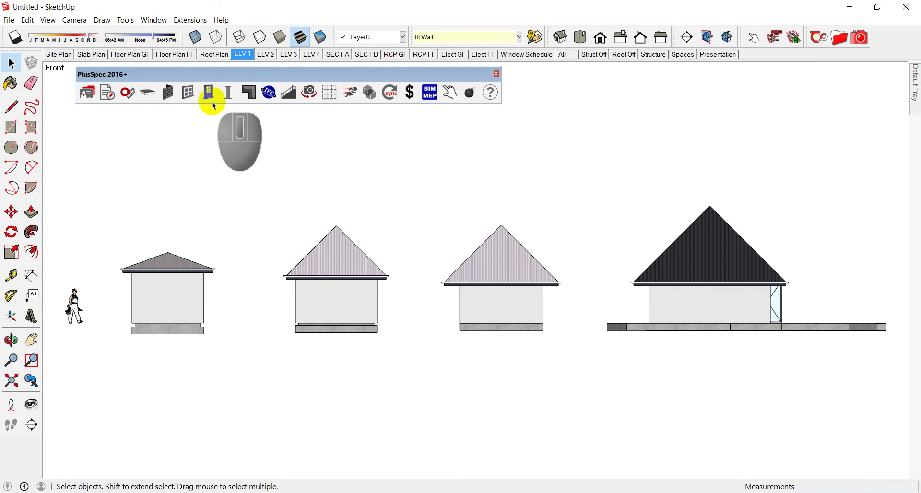
- View the ELV 2 and ELV 3 elevation scenes and look at the houses in 3D from each
{"action": "left_click", "coordinate": [266, 56]}
{"action": "middle_click_drag", "start_coordinate": [559, 261], "coordinate": [477, 294]}
{"action": "left_click", "coordinate": [290, 54]}
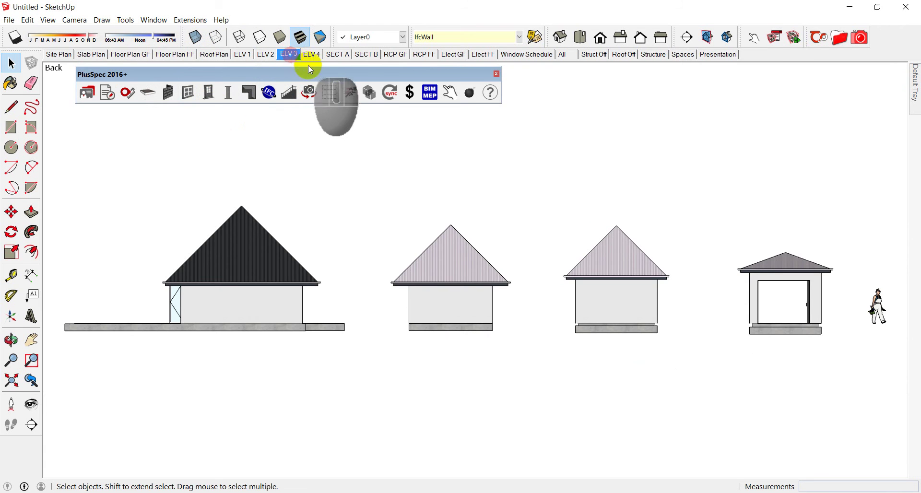
{"action": "middle_click_drag", "start_coordinate": [530, 222], "coordinate": [419, 291]}
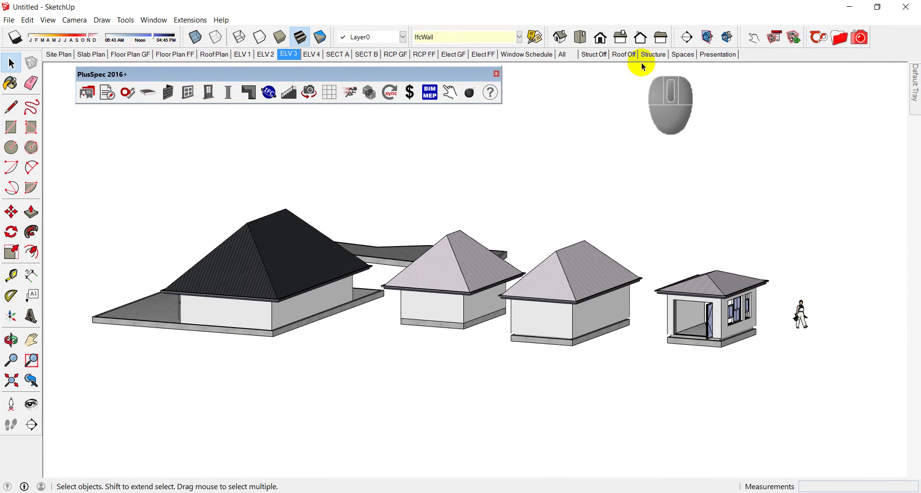
- Show the Structure scene and examine the timber wall framing and the size labels on the studs up close
{"action": "left_click", "coordinate": [652, 55]}
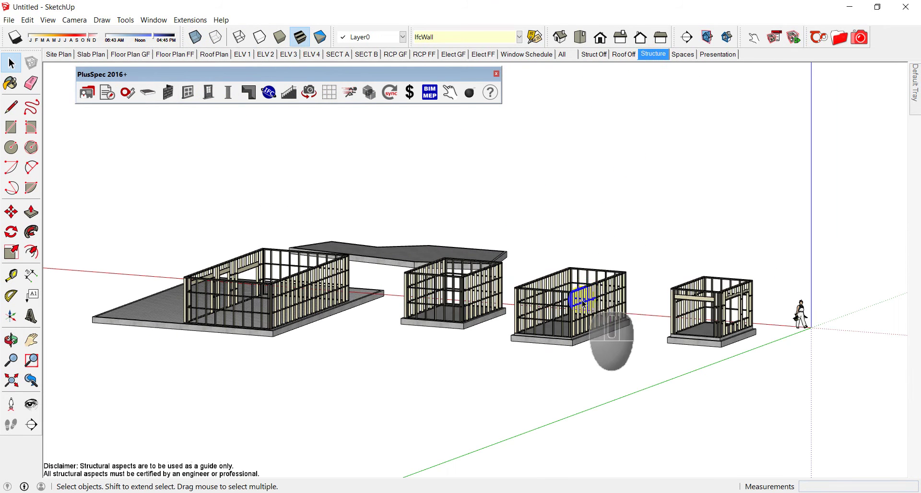
{"action": "scroll", "coordinate": [586, 294], "scroll_direction": "up", "scroll_amount": 12}
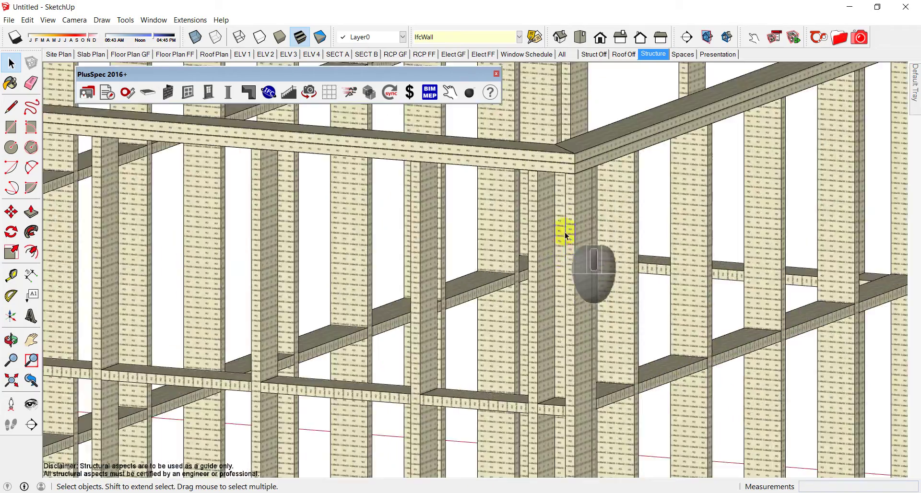
{"action": "scroll", "coordinate": [565, 244], "scroll_direction": "up", "scroll_amount": 10}
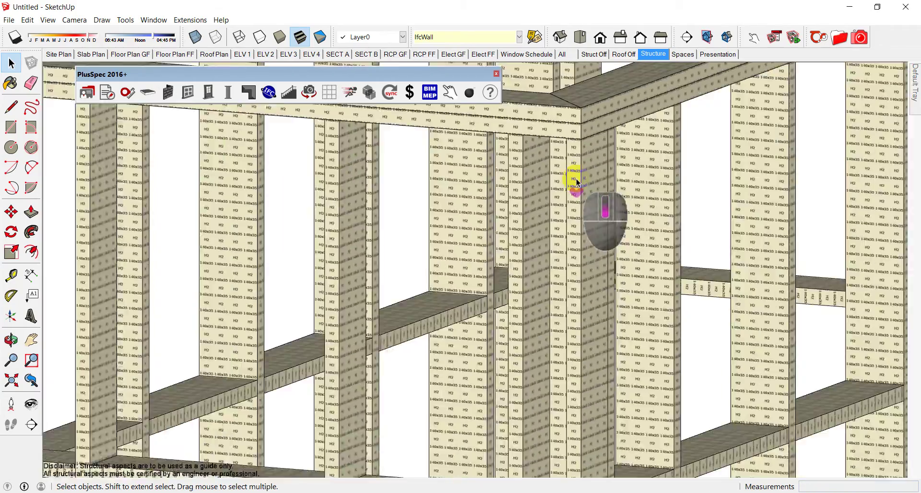
{"action": "scroll", "coordinate": [576, 181], "scroll_direction": "down", "scroll_amount": 15}
{"action": "middle_click_drag", "start_coordinate": [540, 169], "coordinate": [768, 206]}
- Show the All scene and examine the dark-roofed house's wall and door frame up close
{"action": "left_click", "coordinate": [562, 54]}
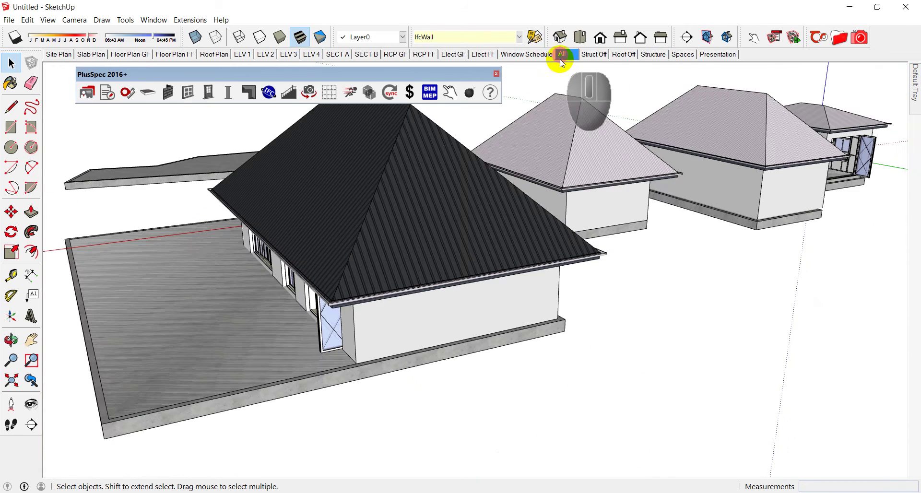
{"action": "middle_click_drag", "start_coordinate": [493, 189], "coordinate": [584, 237]}
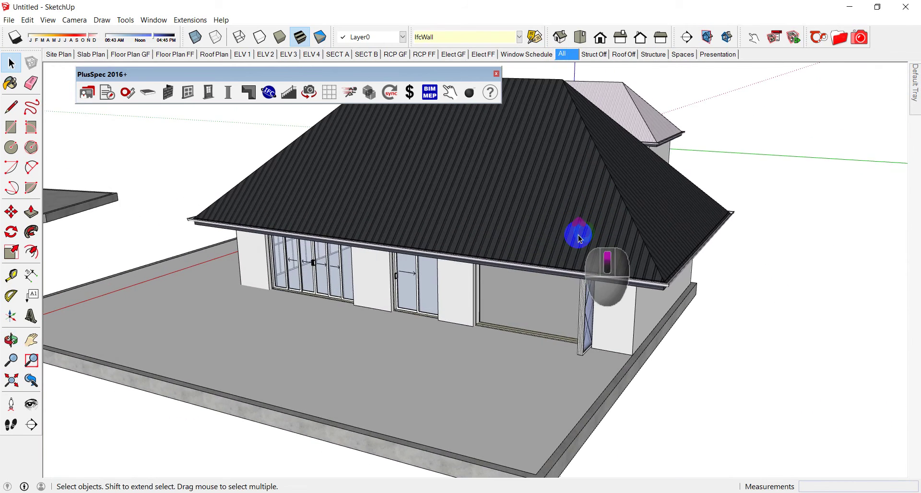
{"action": "scroll", "coordinate": [462, 293], "scroll_direction": "up", "scroll_amount": 10}
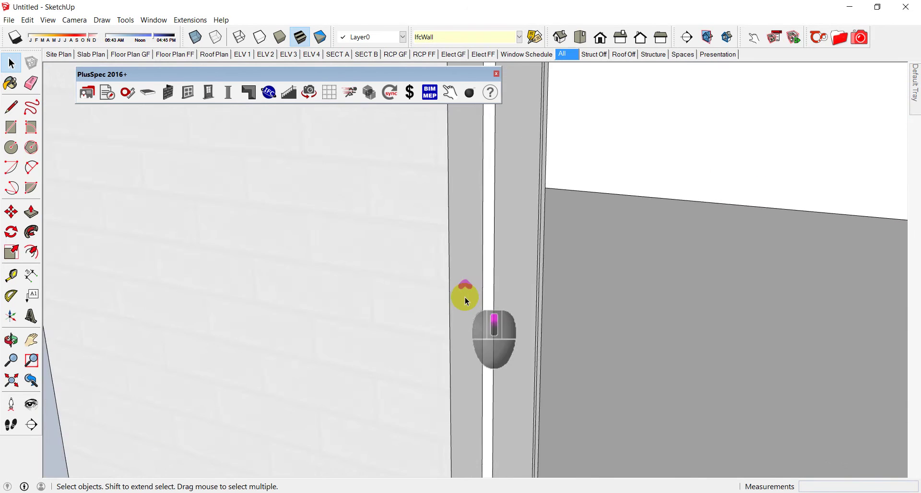
{"action": "scroll", "coordinate": [466, 300], "scroll_direction": "up", "scroll_amount": 10}
{"action": "scroll", "coordinate": [405, 261], "scroll_direction": "up", "scroll_amount": 3}
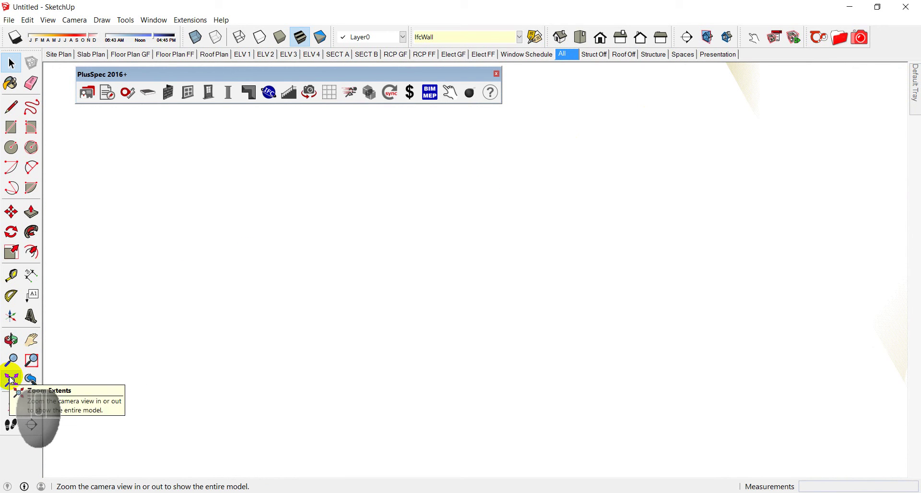
- Review the houses through the All, ELV 1 and Roof Plan scenes
{"action": "left_click", "coordinate": [568, 54]}
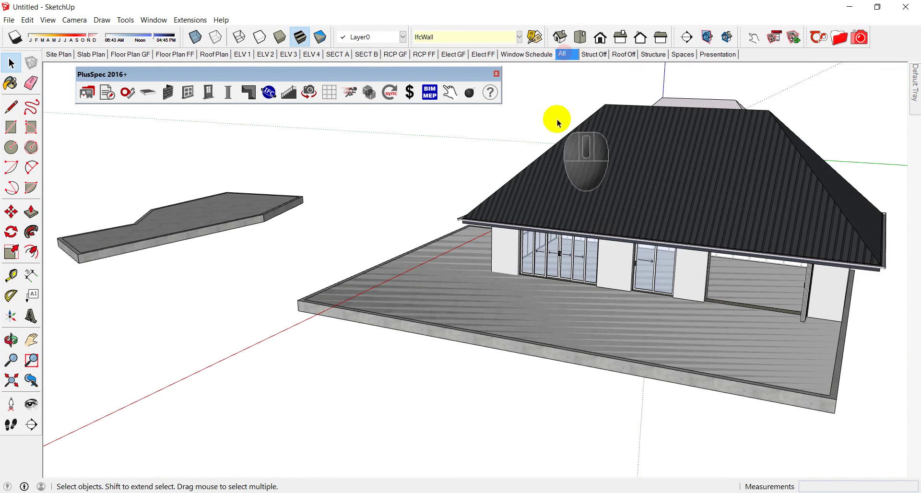
{"action": "middle_click_drag", "start_coordinate": [651, 147], "coordinate": [411, 117]}
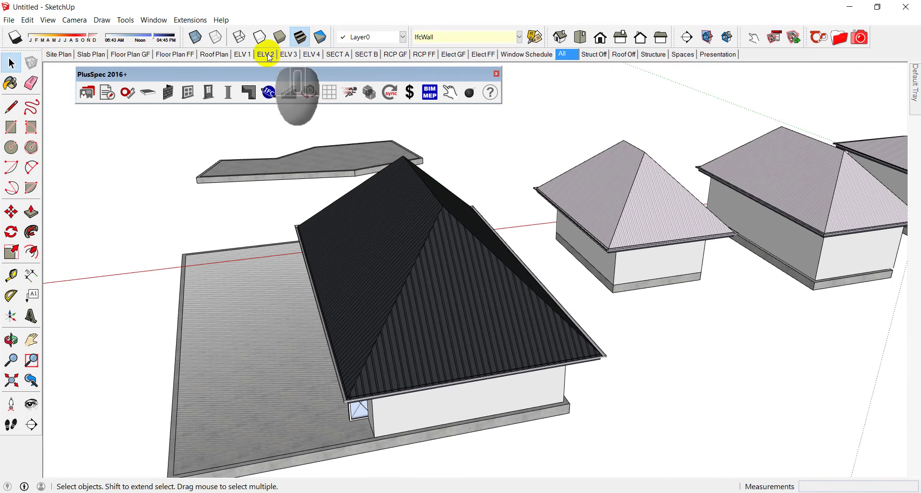
{"action": "left_click", "coordinate": [248, 55]}
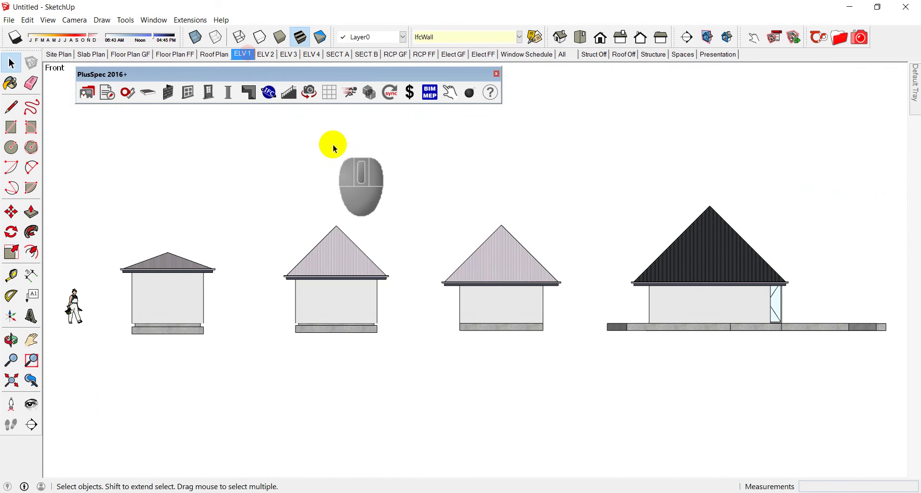
{"action": "left_click", "coordinate": [219, 54]}
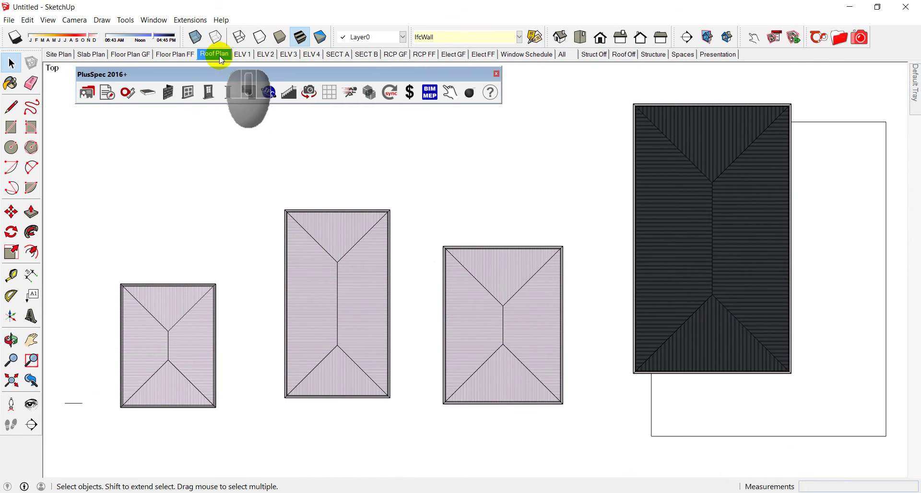
- Show the Floor Plan GF scene and examine the cut-open houses in 3D from several angles
{"action": "left_click", "coordinate": [148, 54]}
{"action": "middle_click_drag", "start_coordinate": [641, 249], "coordinate": [290, 129]}
{"action": "middle_click_drag", "start_coordinate": [576, 255], "coordinate": [343, 164]}
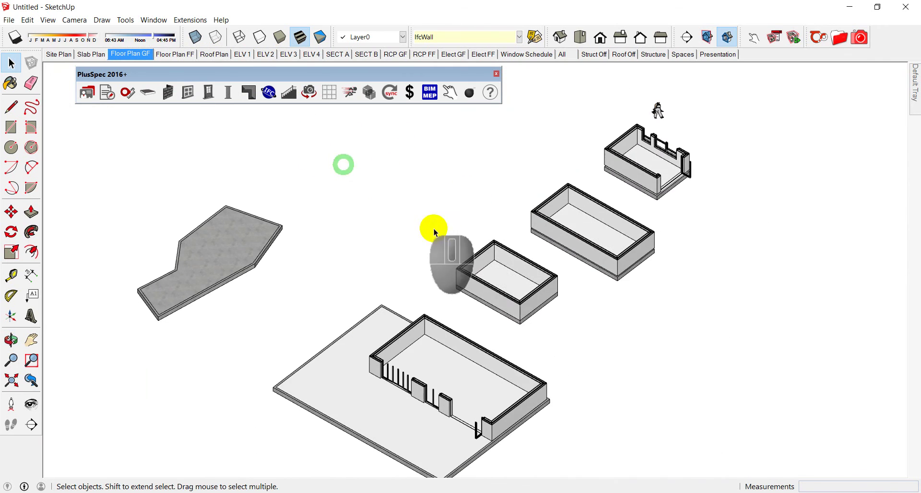
{"action": "middle_click_drag", "start_coordinate": [503, 312], "coordinate": [322, 221]}
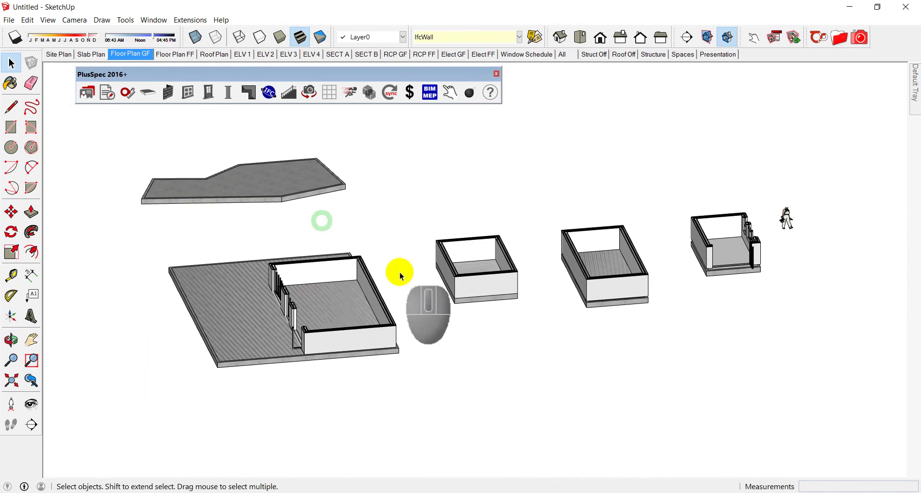